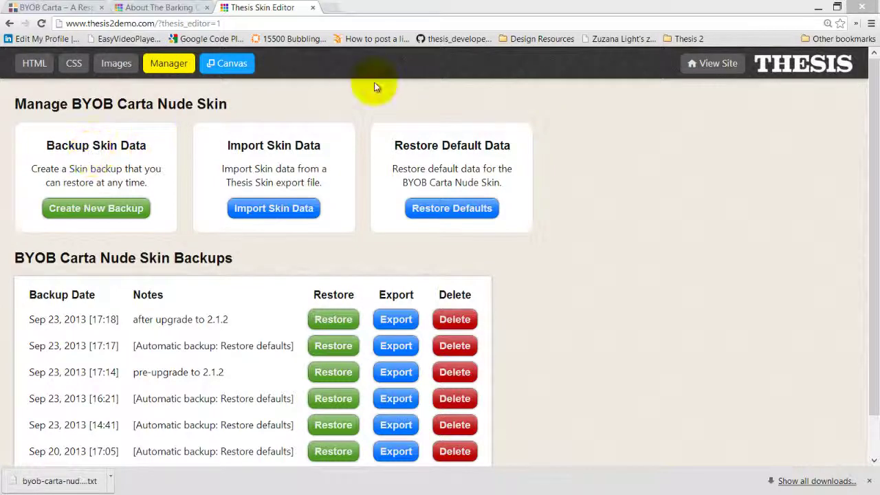
Go to the site's News page via About and browse its list of posts
click(192, 7)
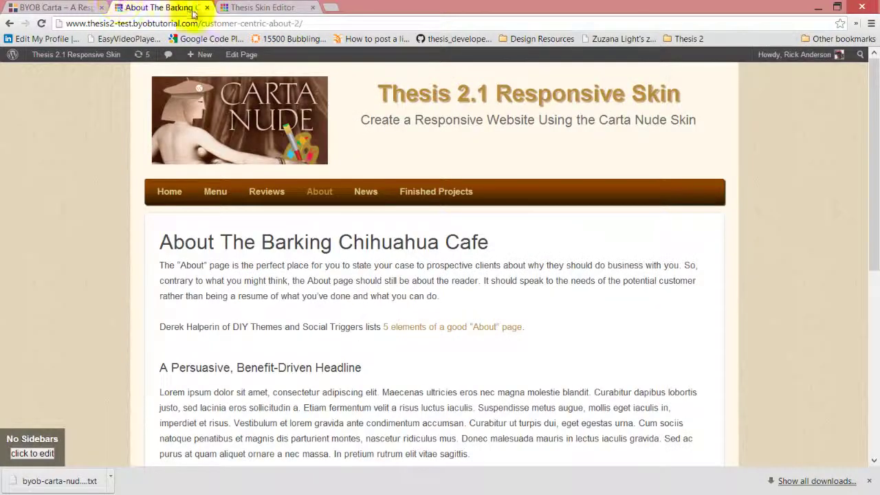
click(365, 194)
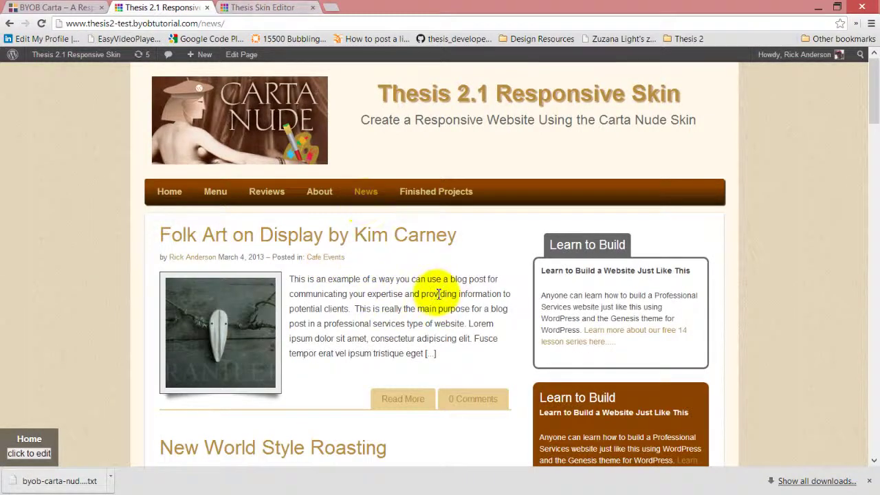
scroll(430, 287, down, 2)
scroll(419, 285, down, 3)
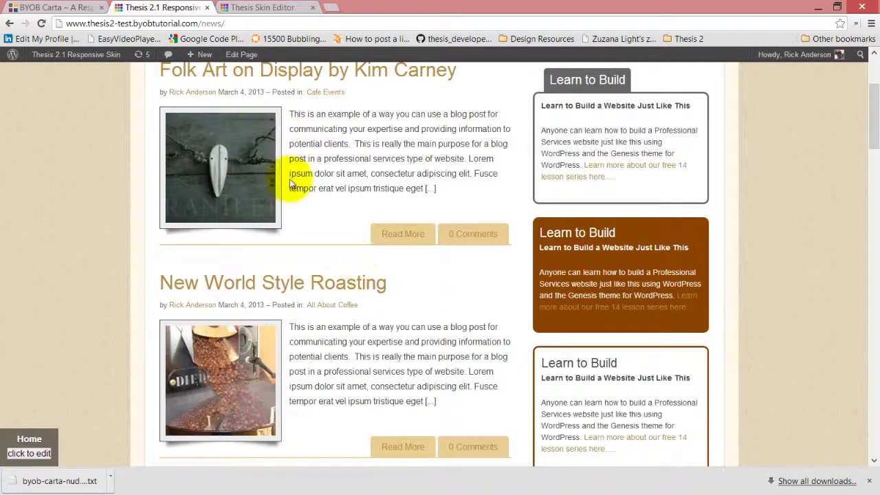
scroll(360, 189, down, 3)
scroll(350, 186, down, 3)
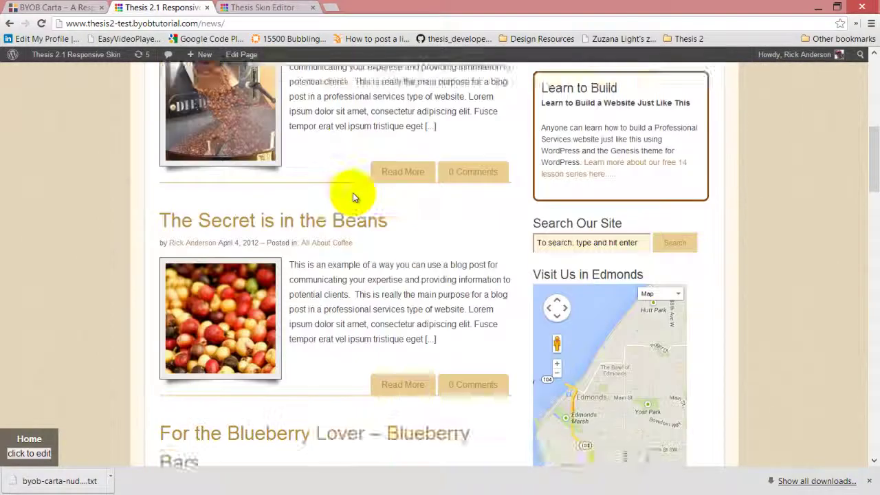
scroll(350, 197, down, 3)
scroll(330, 227, up, 5)
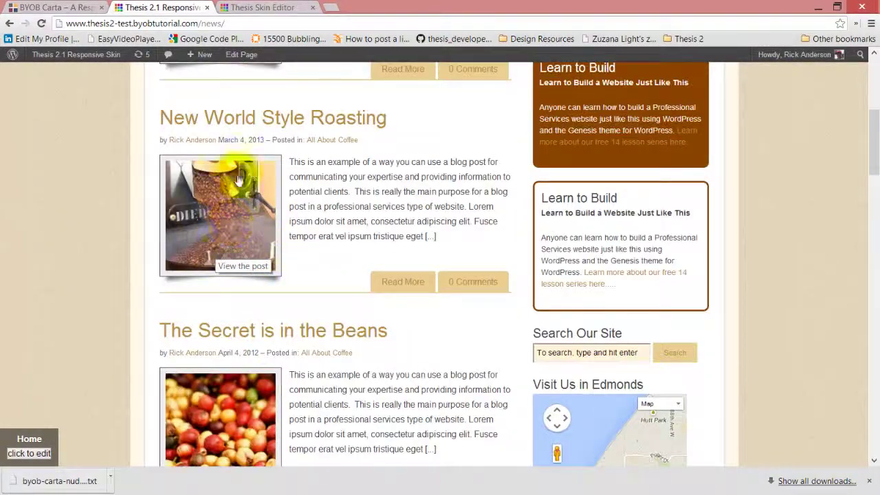
scroll(310, 220, up, 3)
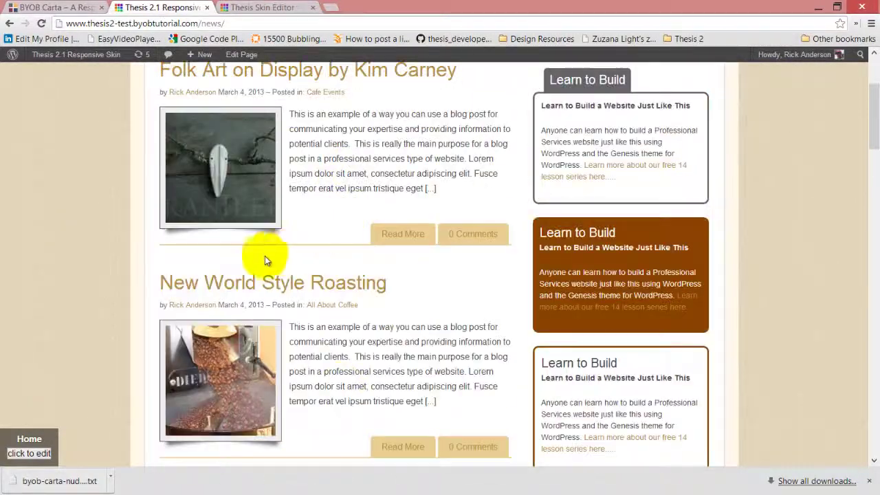
Open the 'Folk Art on Display by Kim Carney' post and look through it
click(368, 74)
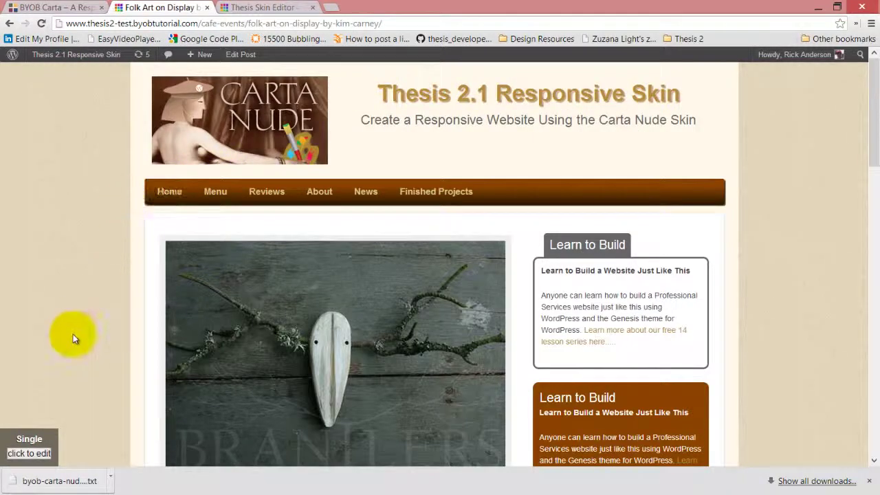
scroll(206, 296, down, 3)
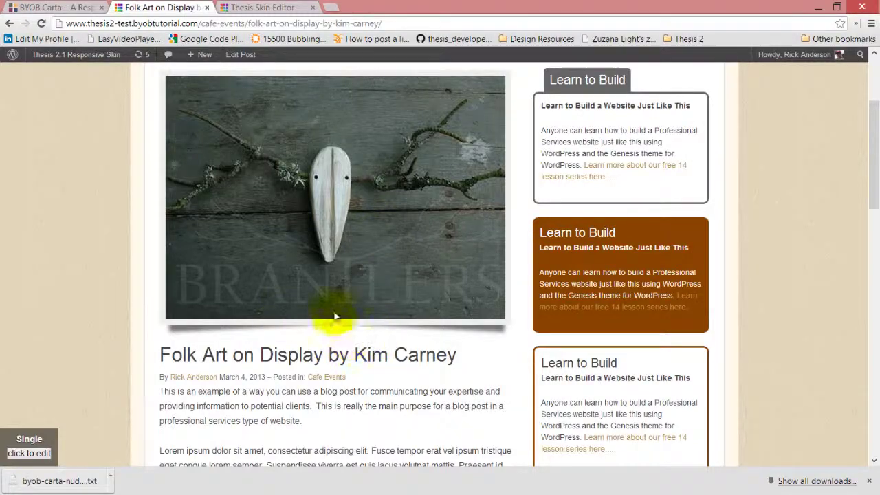
scroll(337, 316, down, 2)
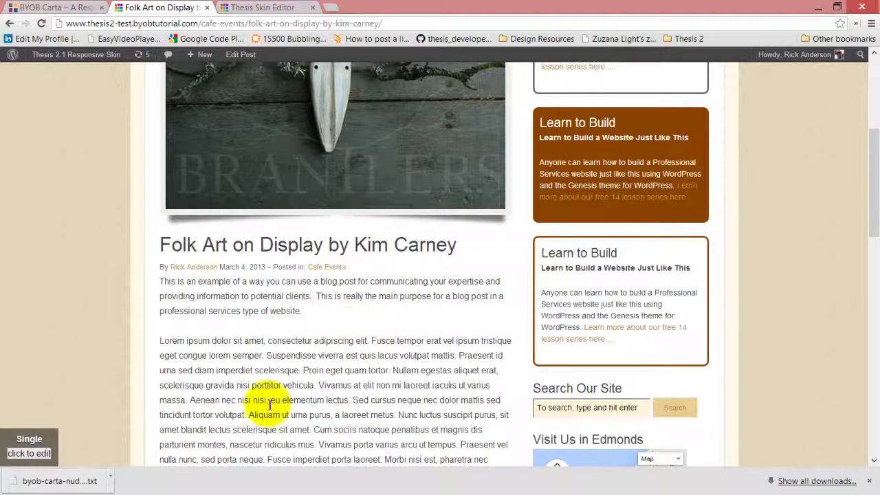
scroll(344, 330, down, 2)
scroll(278, 404, up, 3)
scroll(354, 369, up, 1)
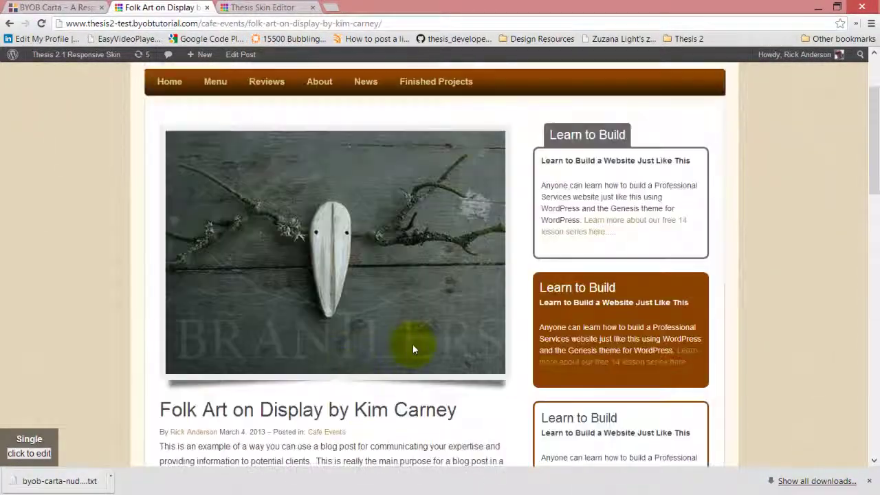
scroll(412, 349, up, 1)
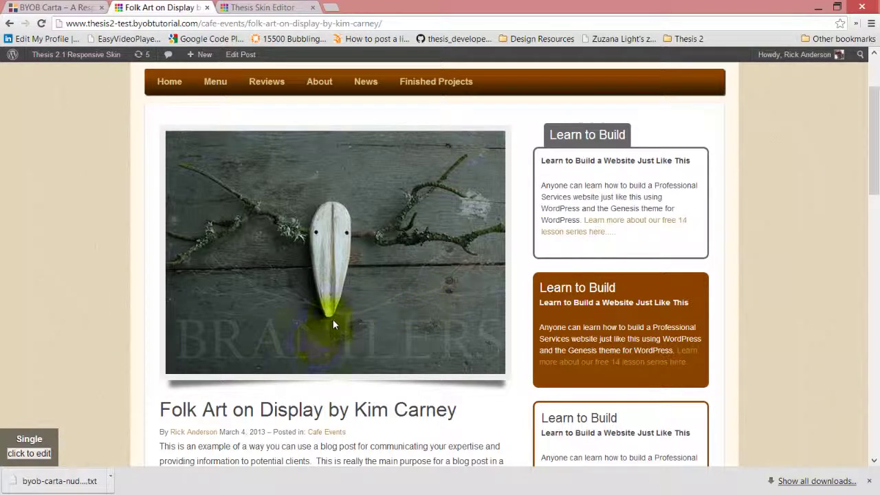
Check the cheat sheet's 150x150px default thumbnail size, then minimize Adobe Reader
click(270, 5)
click(167, 9)
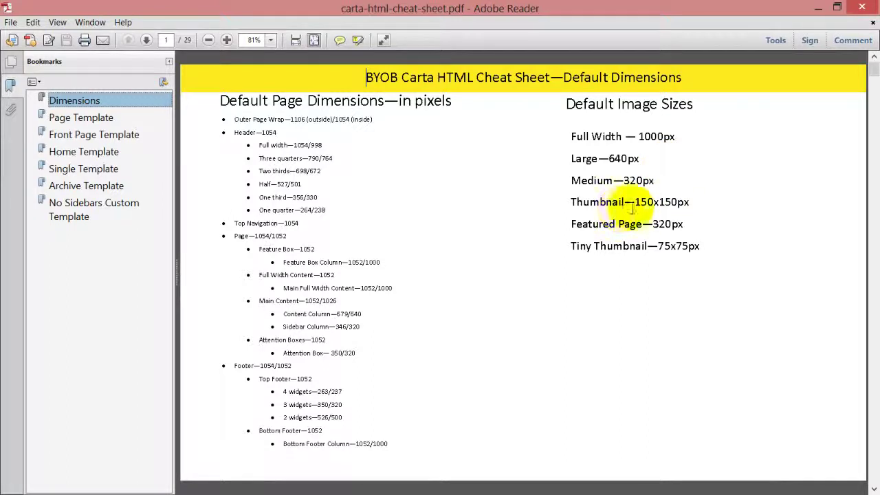
drag(635, 202, 690, 202)
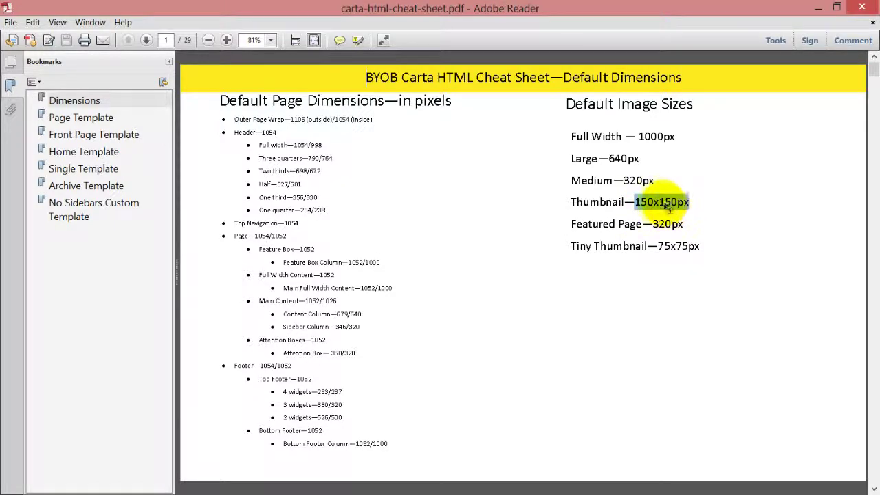
click(624, 202)
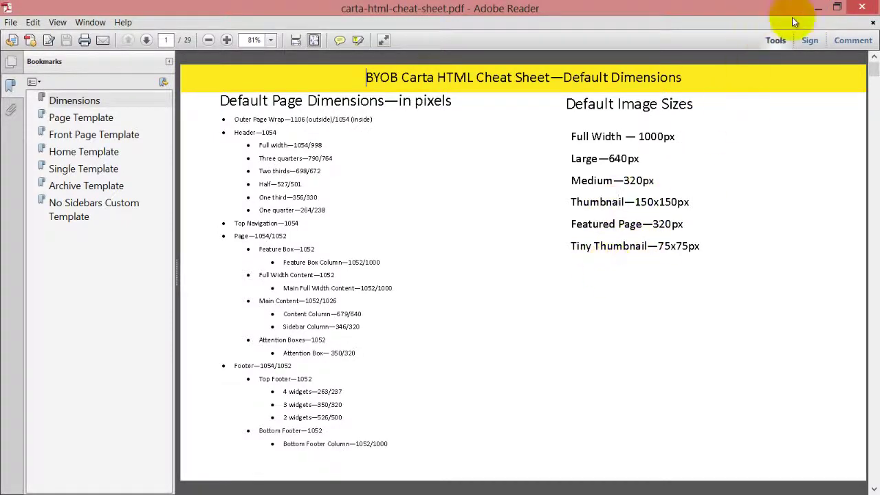
click(819, 7)
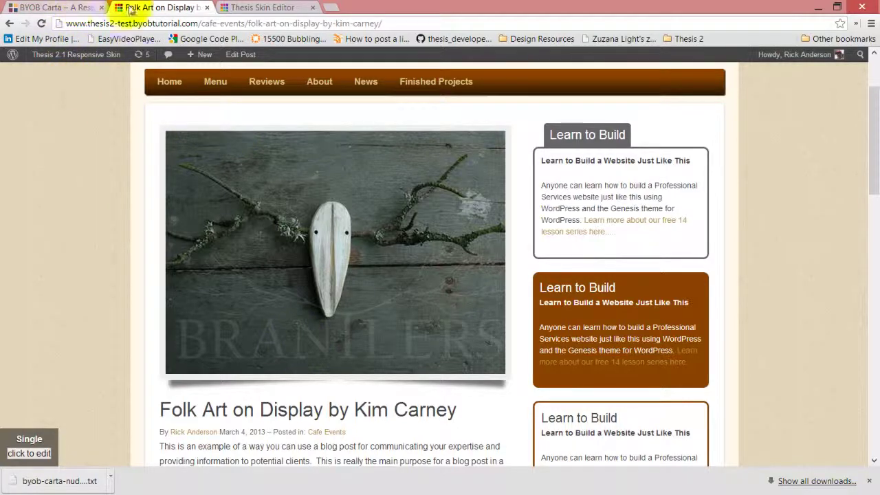
Open Media settings and set the thumbnail width and height to 200
click(273, 6)
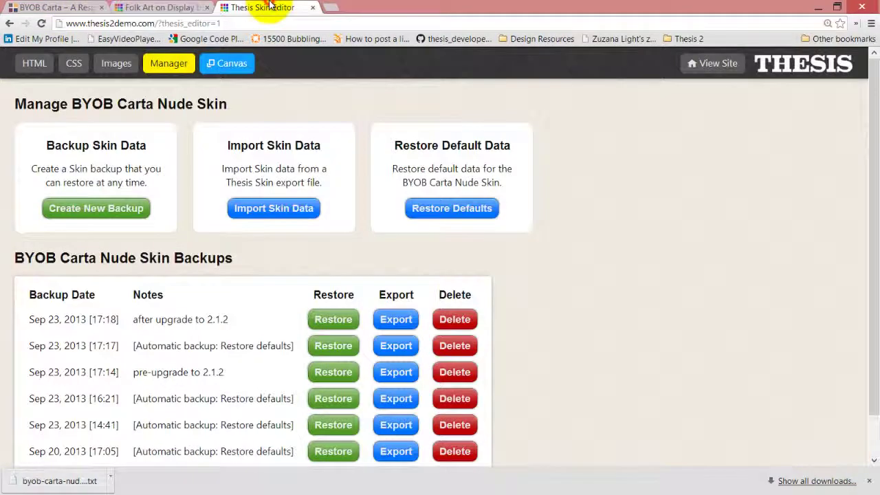
click(806, 74)
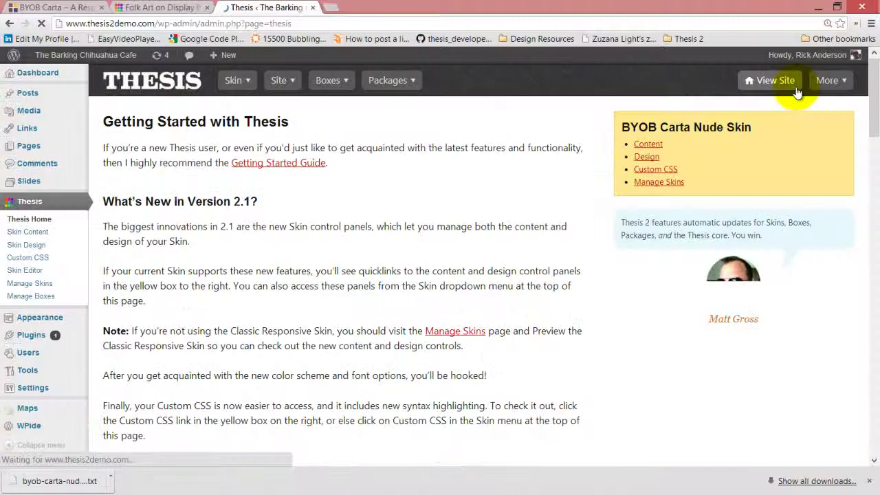
mouse_move(32, 388)
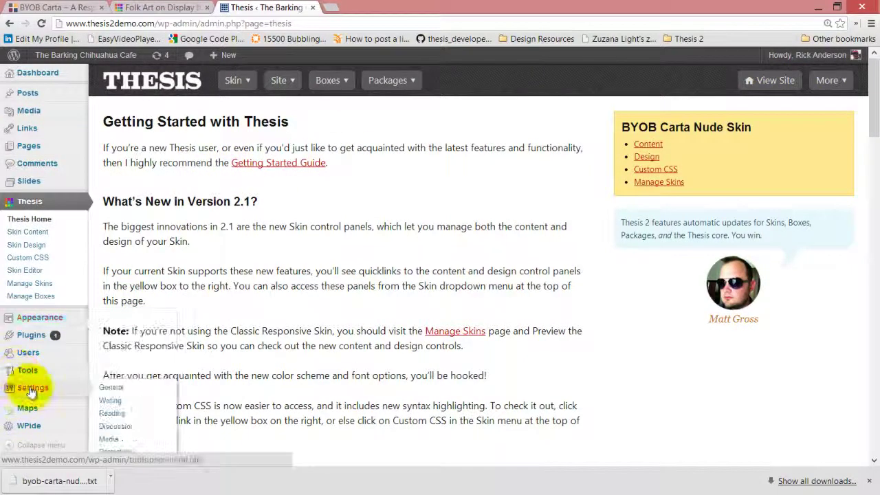
click(110, 440)
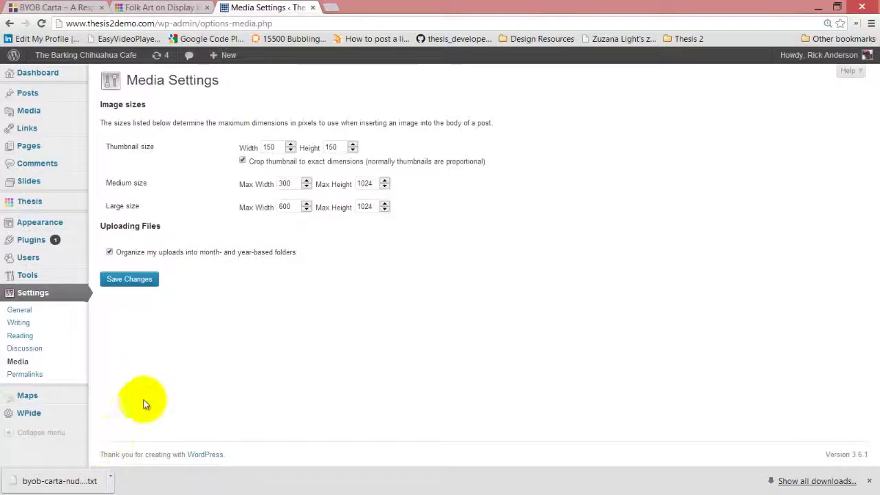
double_click(257, 140)
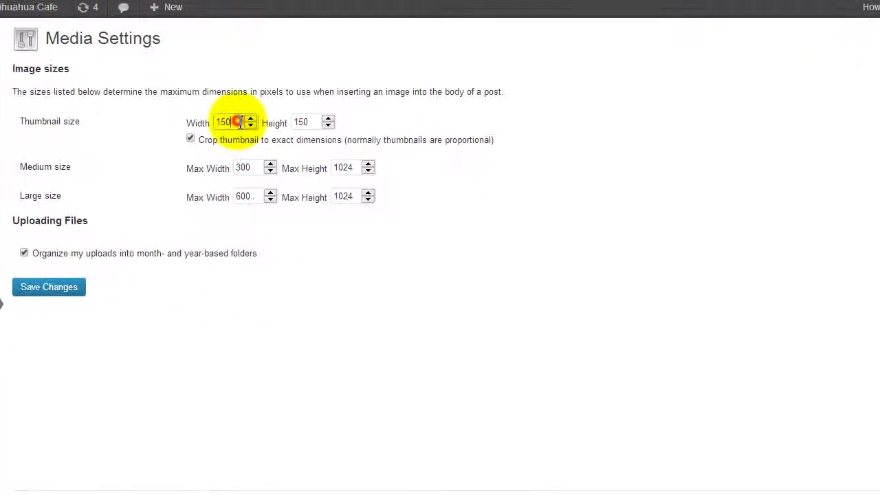
text(2)
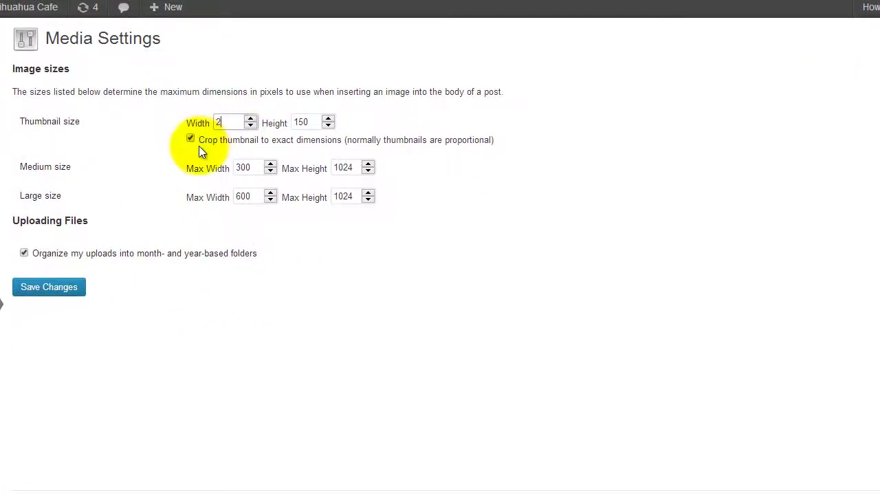
text(00)
double_click(300, 124)
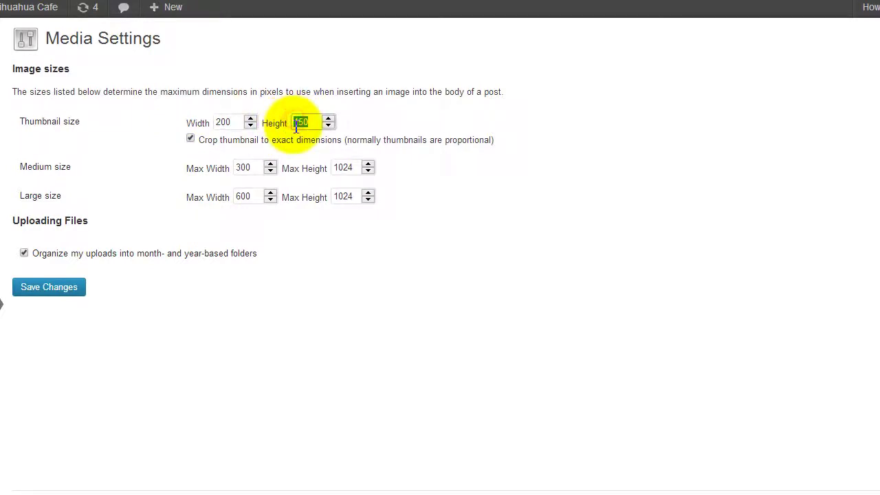
text(200)
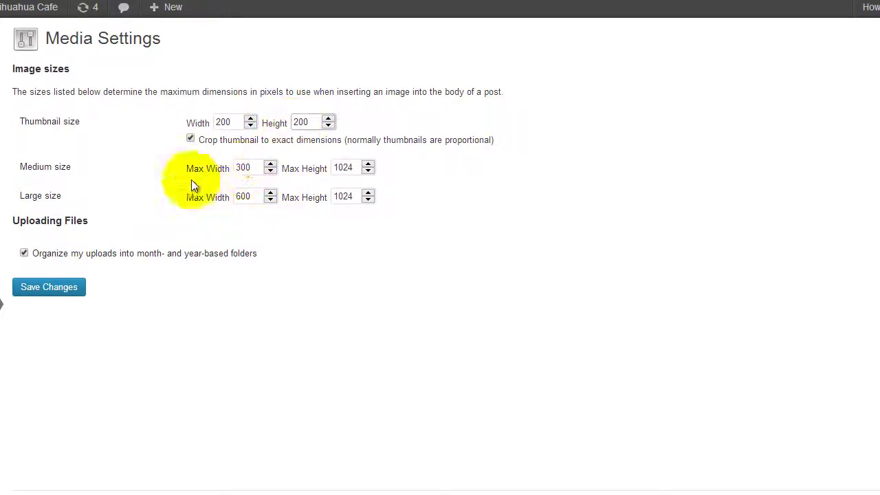
Set Medium max width to 320 and Large max width to 640
drag(261, 167, 207, 171)
text(32)
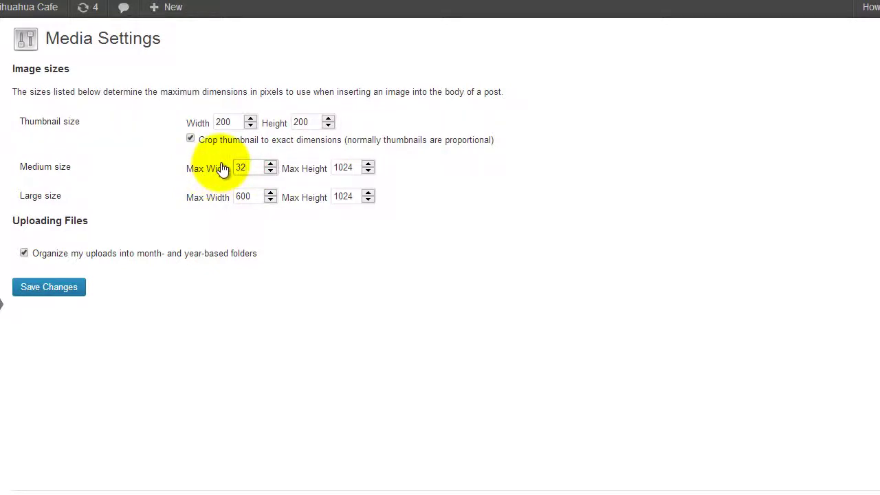
text(0)
click(139, 167)
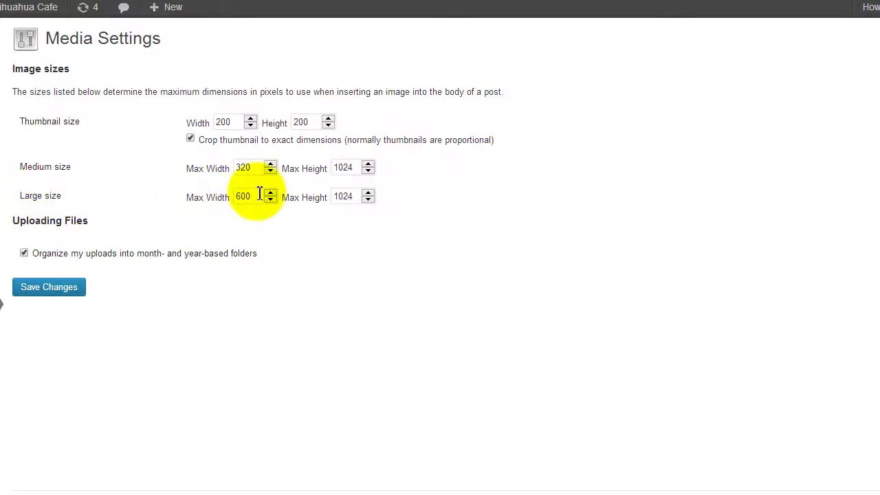
drag(260, 195, 215, 198)
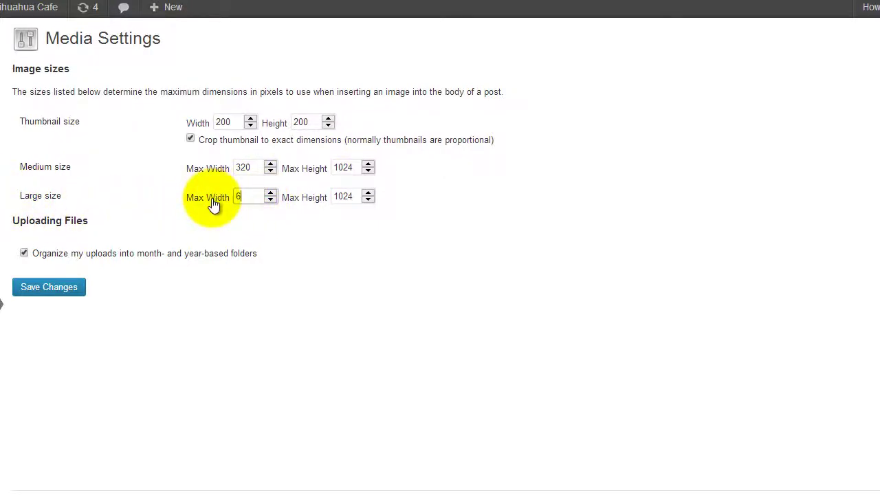
text(40)
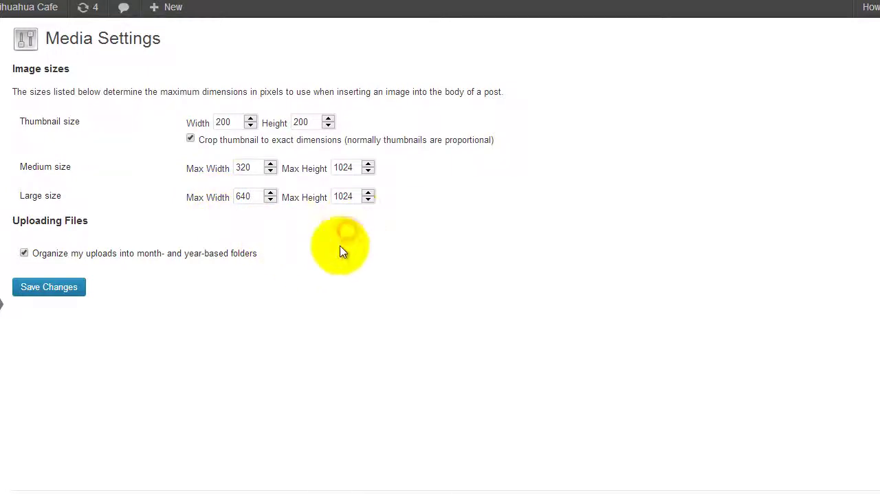
Save the new media sizes and locate Regenerate Thumbnails in Installed Plugins
click(61, 288)
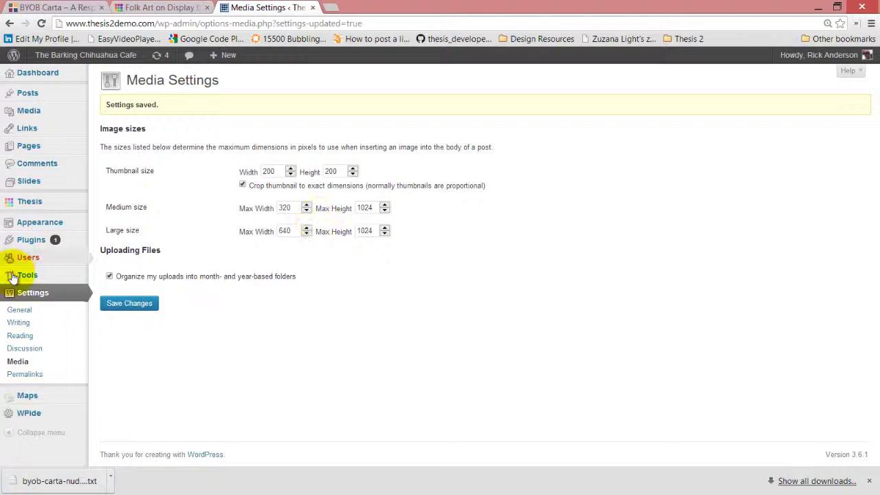
mouse_move(31, 240)
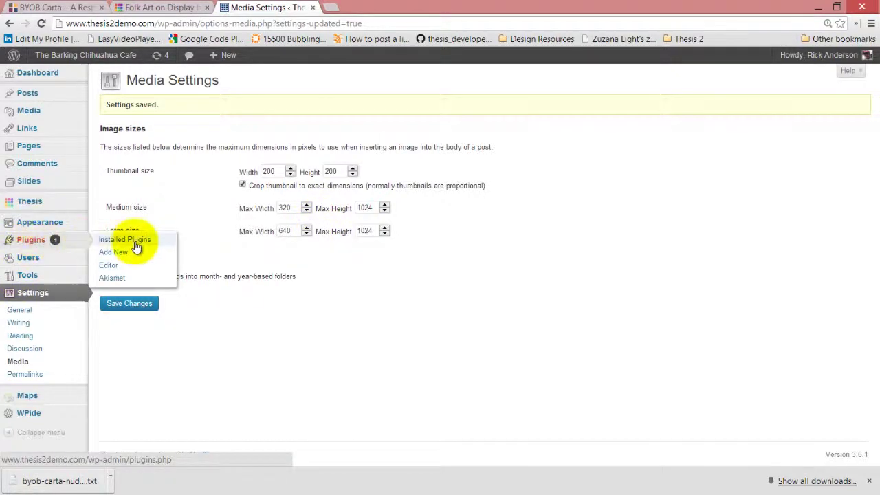
click(136, 244)
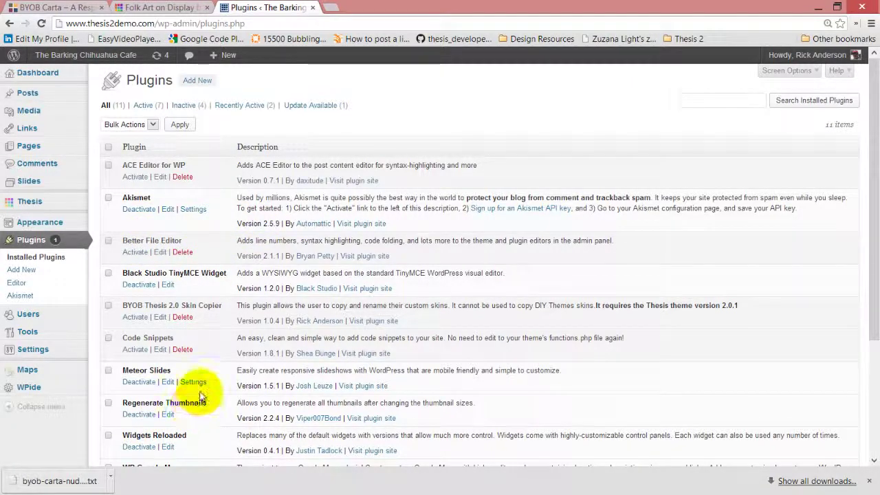
scroll(201, 396, down, 3)
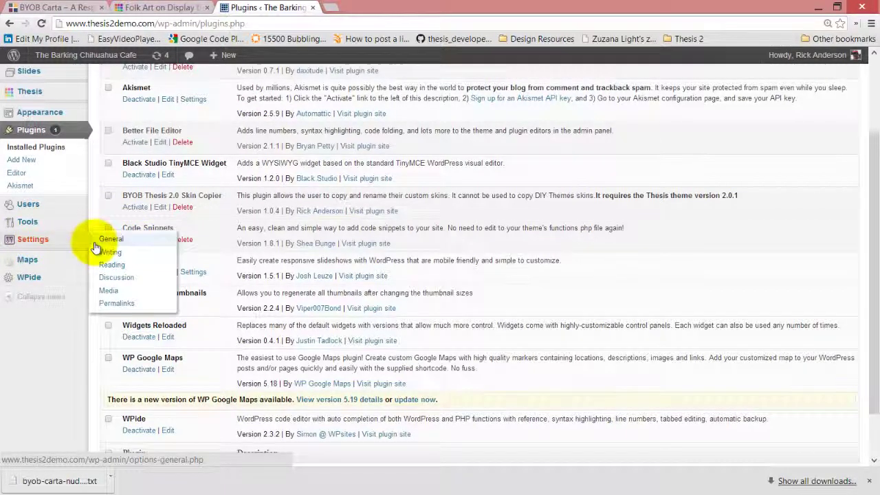
mouse_move(27, 331)
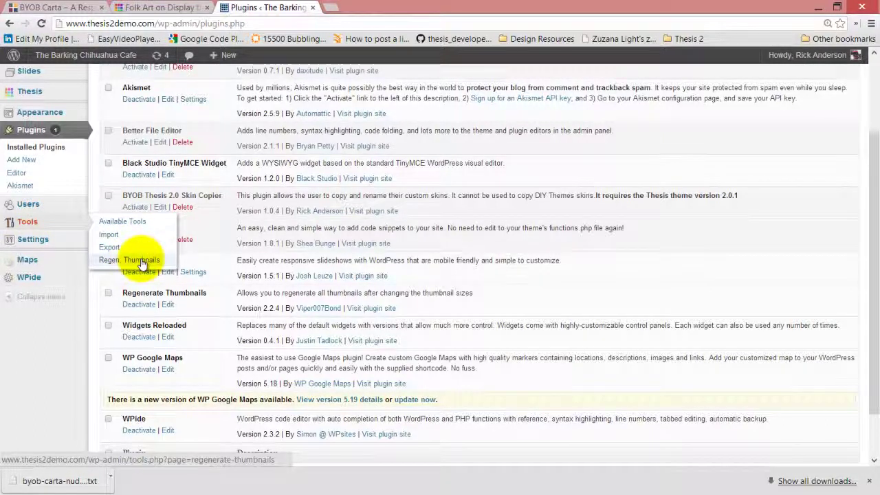
Run Regenerate All Thumbnails from Tools > Regen. Thumbnails
click(142, 261)
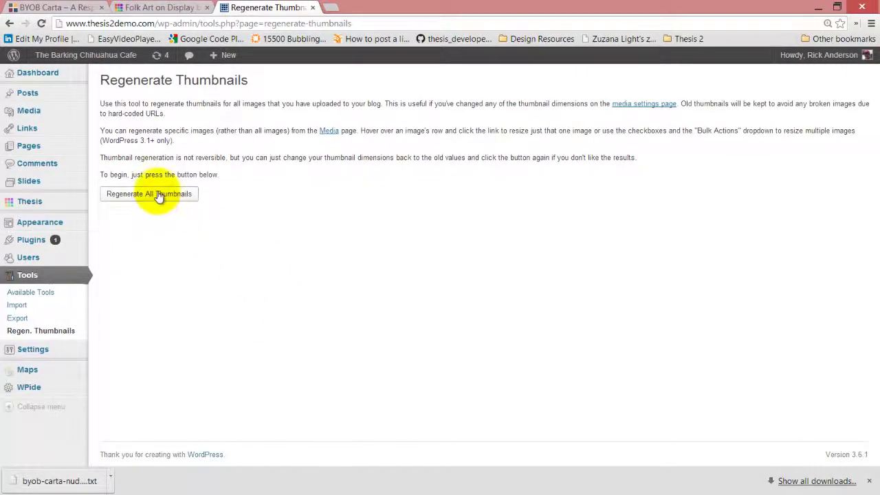
click(158, 195)
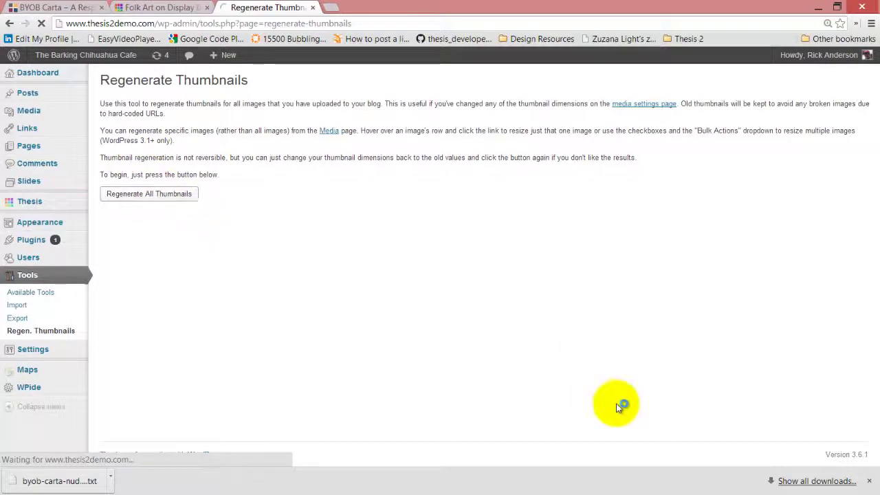
click(870, 480)
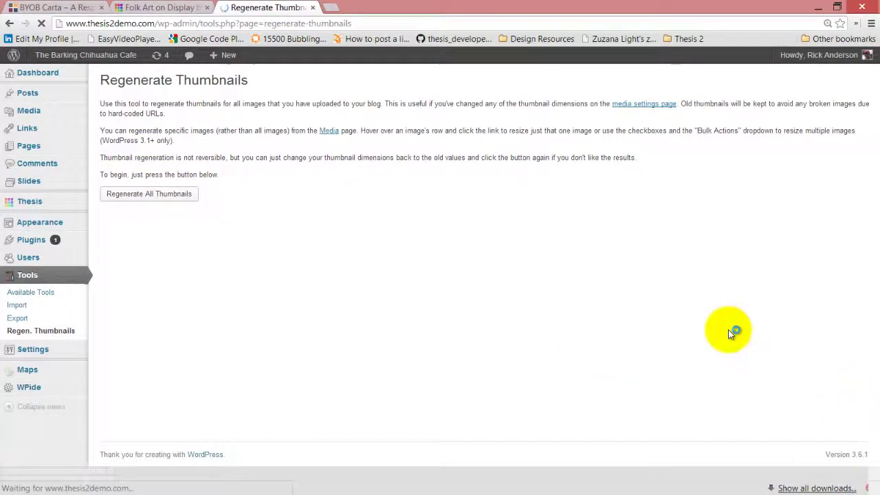